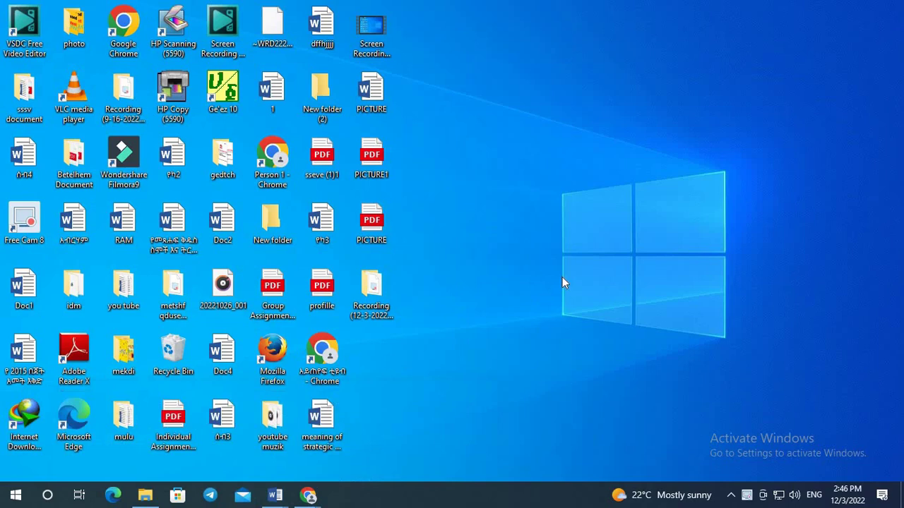
Step: Launch Google Chrome from its desktop shortcut
double_click(322, 351)
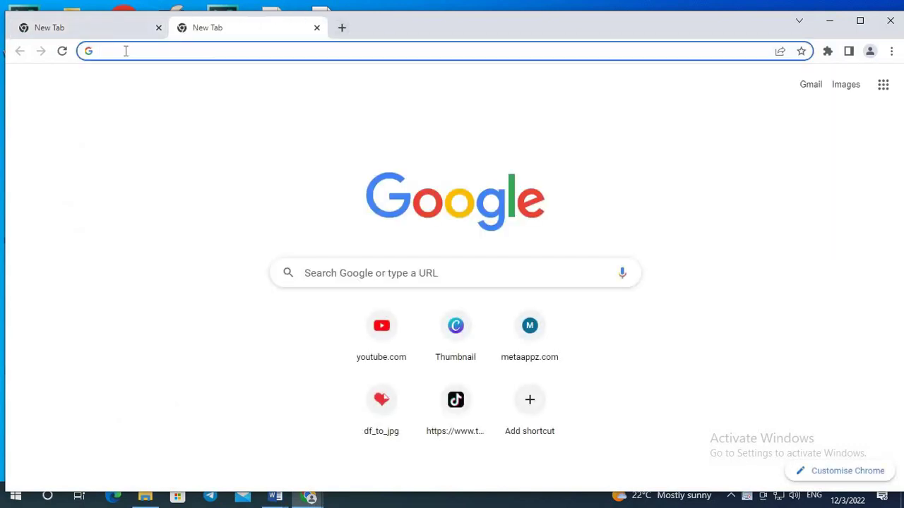
Step: Load voicechanger.io from the Chrome address bar
left_click(125, 51)
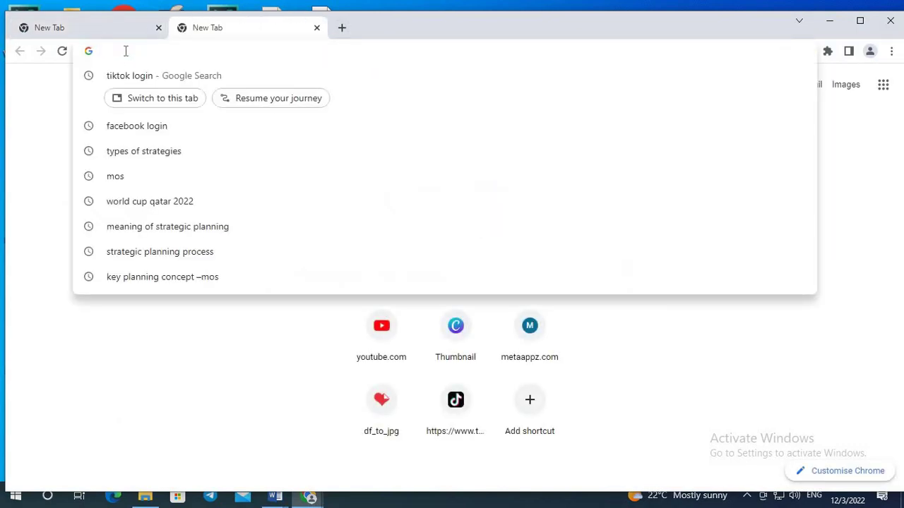
type("v")
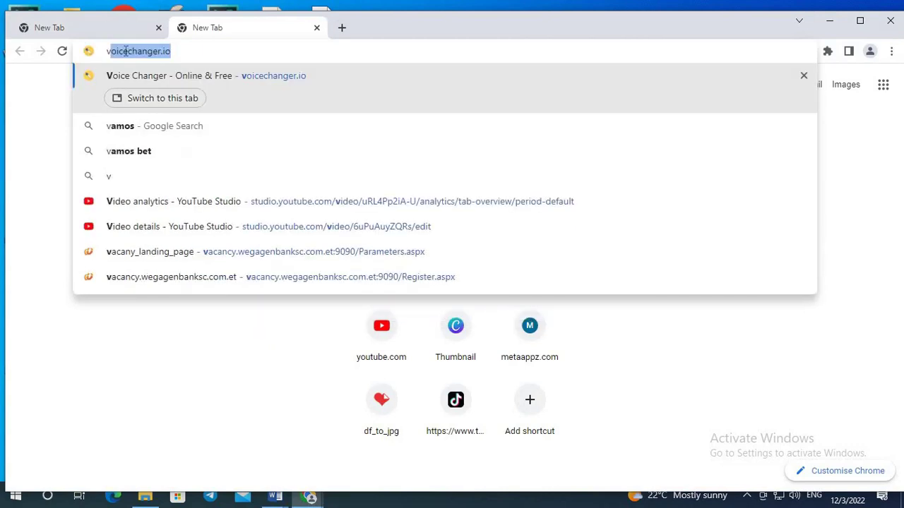
type("oice")
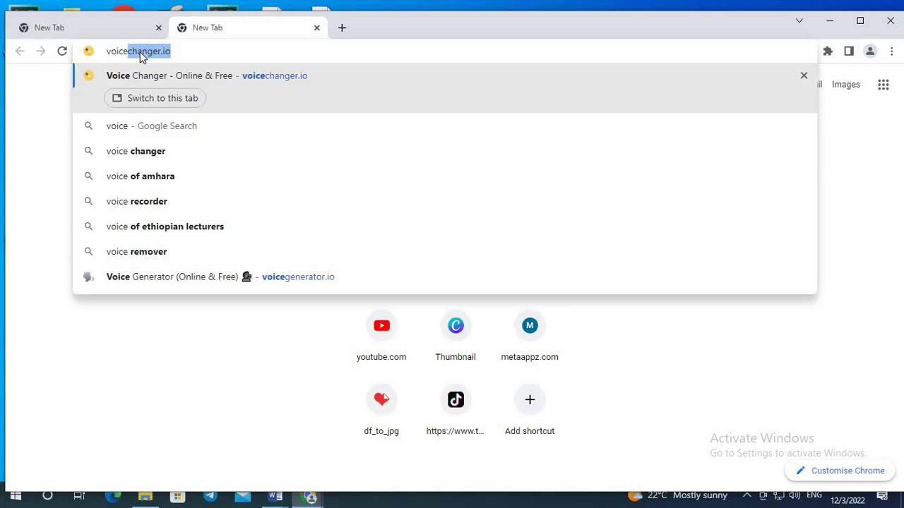
key("Return")
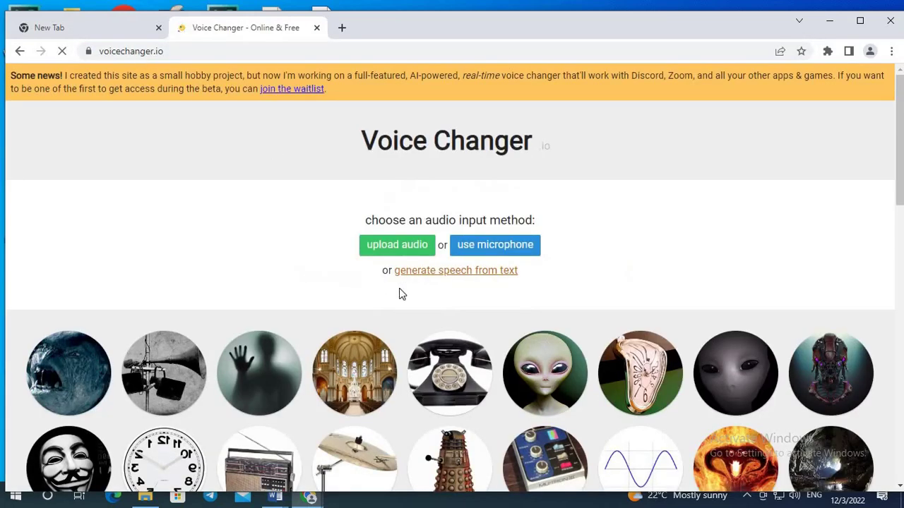
scroll(387, 272, "down", 3)
scroll(387, 272, "up", 3)
scroll(214, 342, "down", 2)
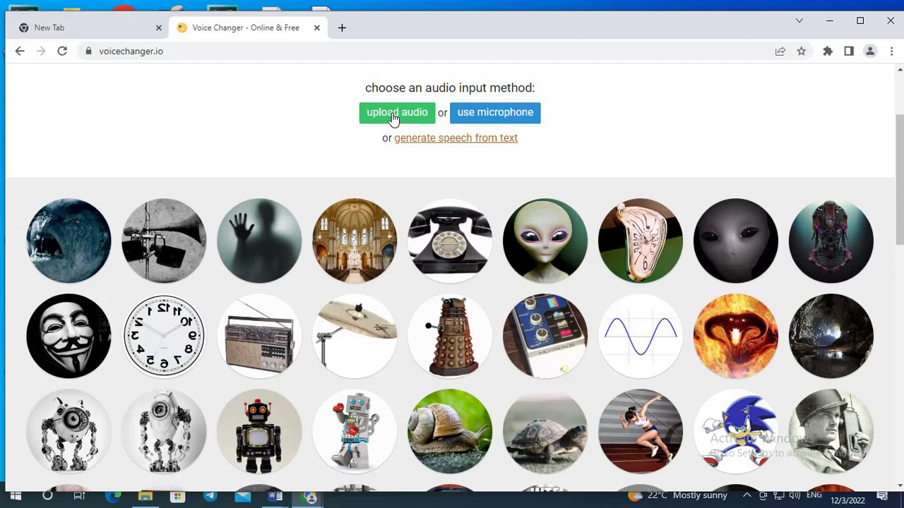
Step: Start an audio upload with the green 'upload audio' button
left_click(393, 115)
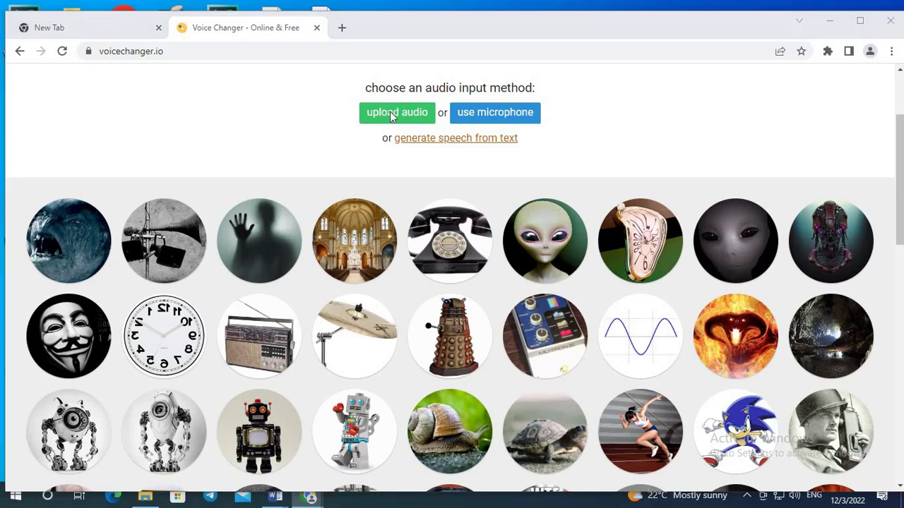
scroll(197, 191, "down", 3)
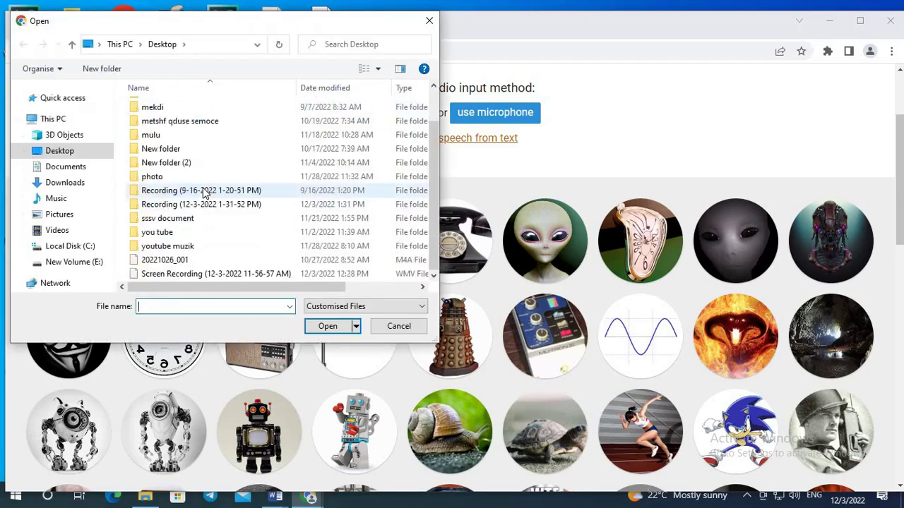
Step: Upload the 20221026_001 recording from the Desktop
left_click(164, 260)
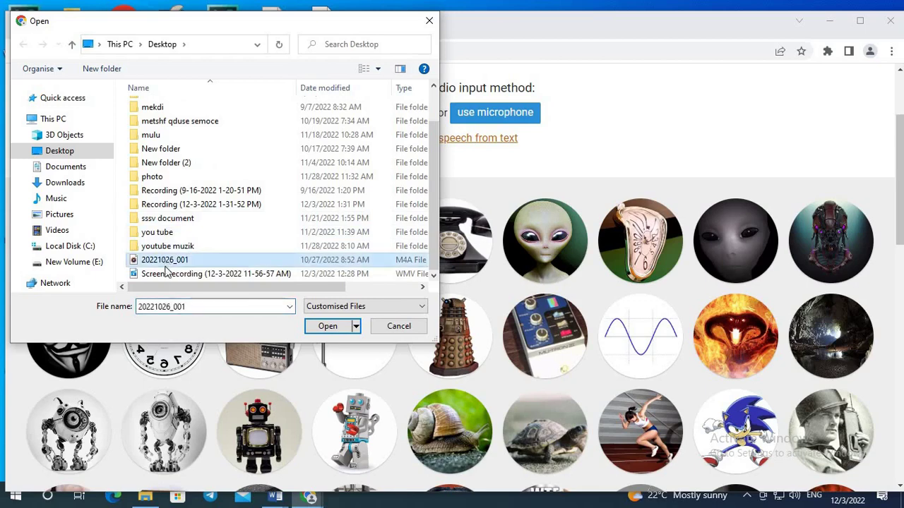
left_click(328, 326)
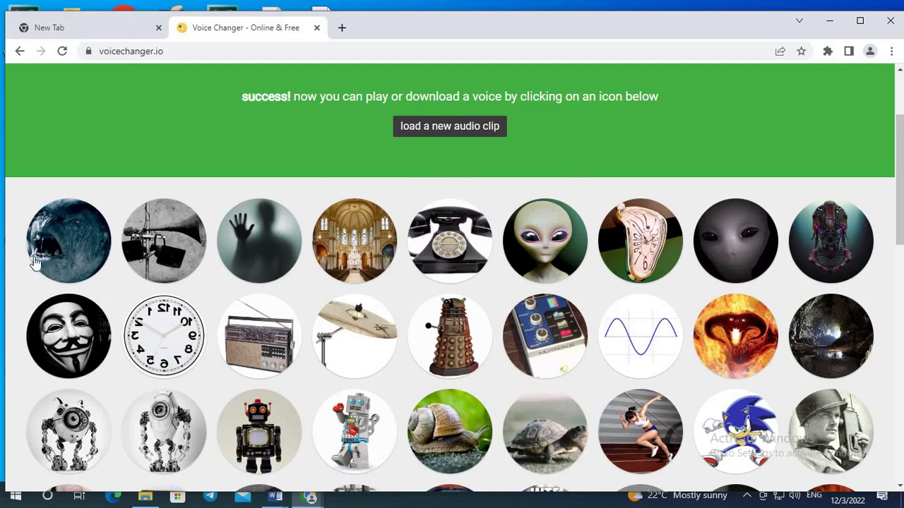
Step: Preview the recording with the dark creature, radio and loudspeaker-horn voices
left_click(58, 247)
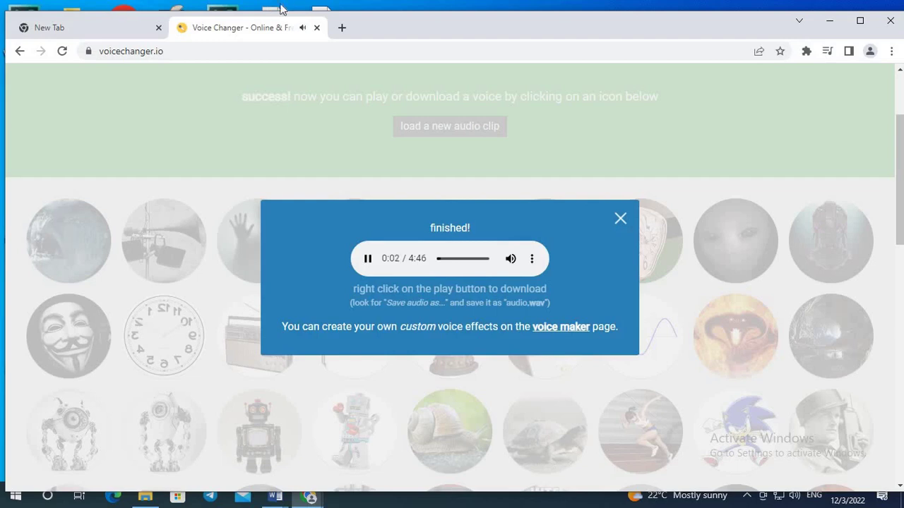
scroll(396, 212, "down", 1)
scroll(356, 272, "down", 1)
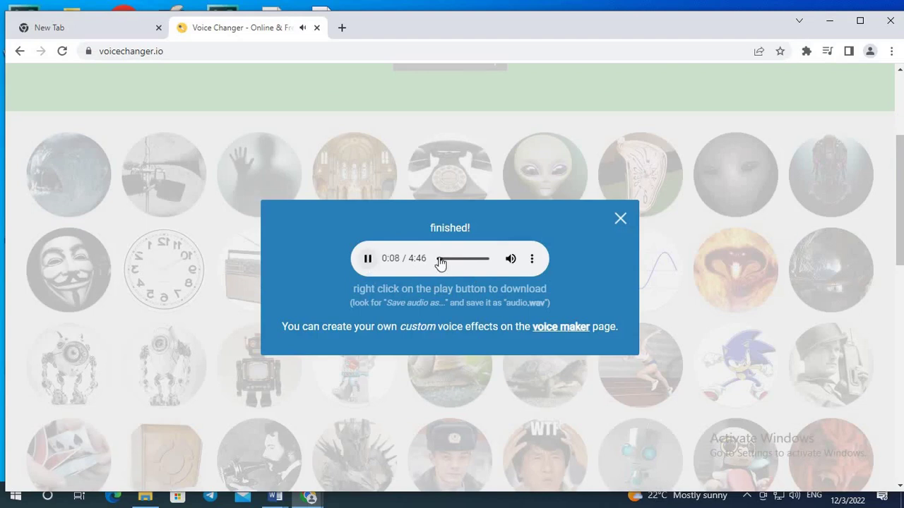
left_click(368, 260)
left_click(620, 219)
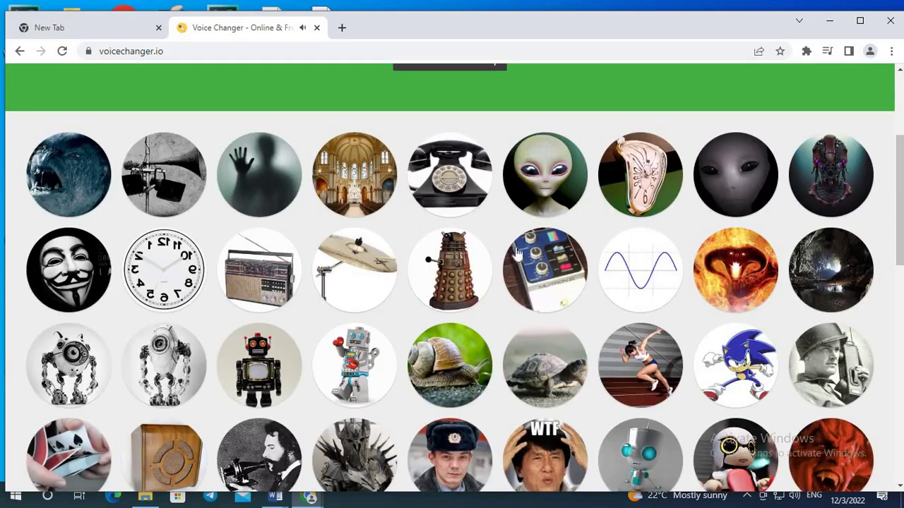
left_click(259, 277)
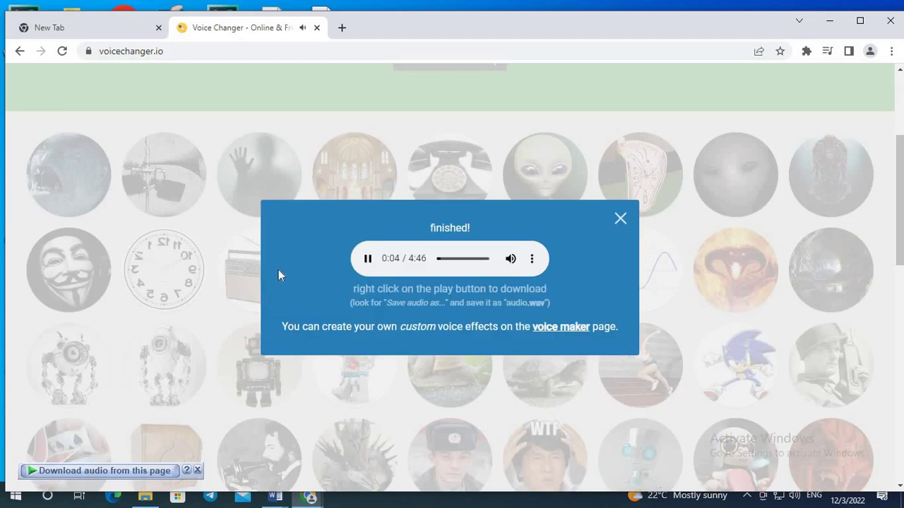
left_click(620, 221)
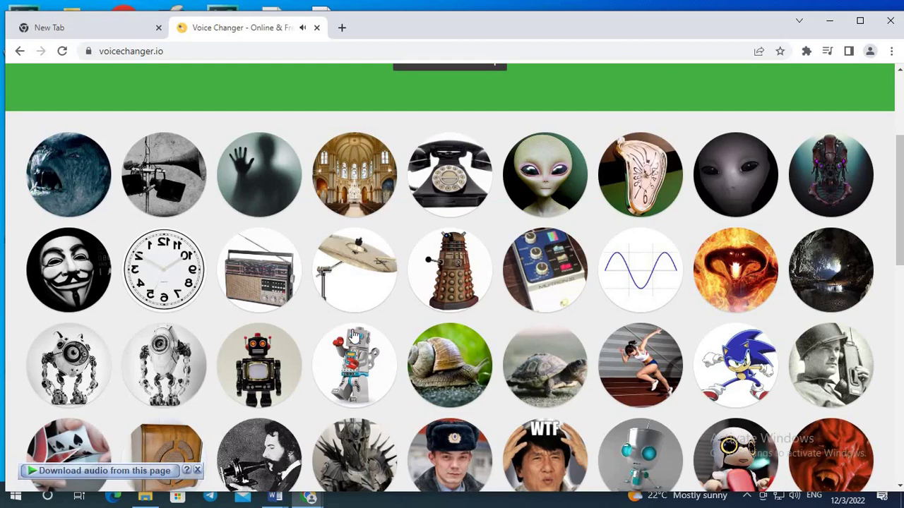
left_click(155, 182)
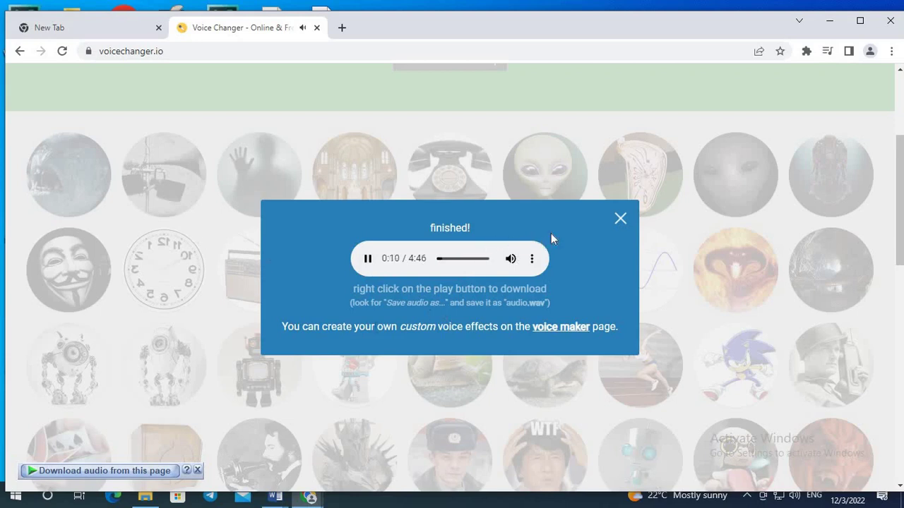
Step: Preview the megaphone, soldier-with-radio and effects-pedal voices on the recording
left_click(620, 220)
scroll(346, 353, "down", 5)
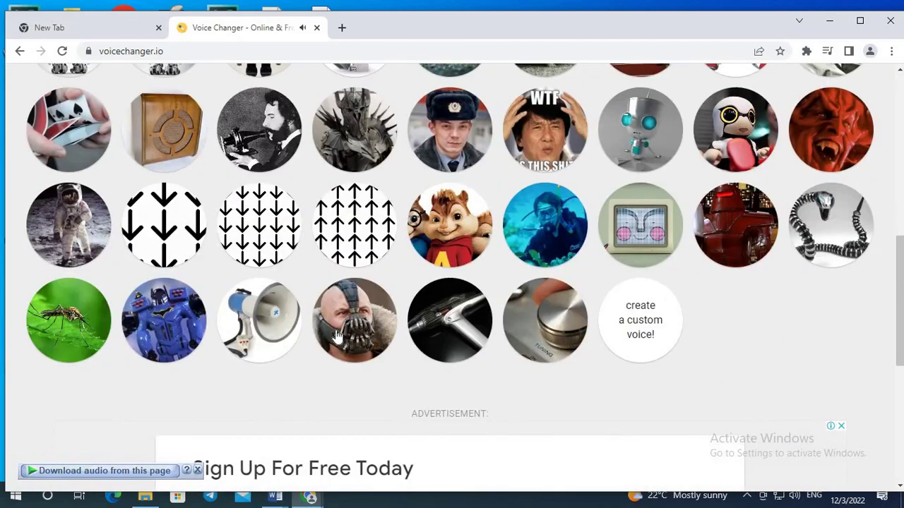
left_click(256, 322)
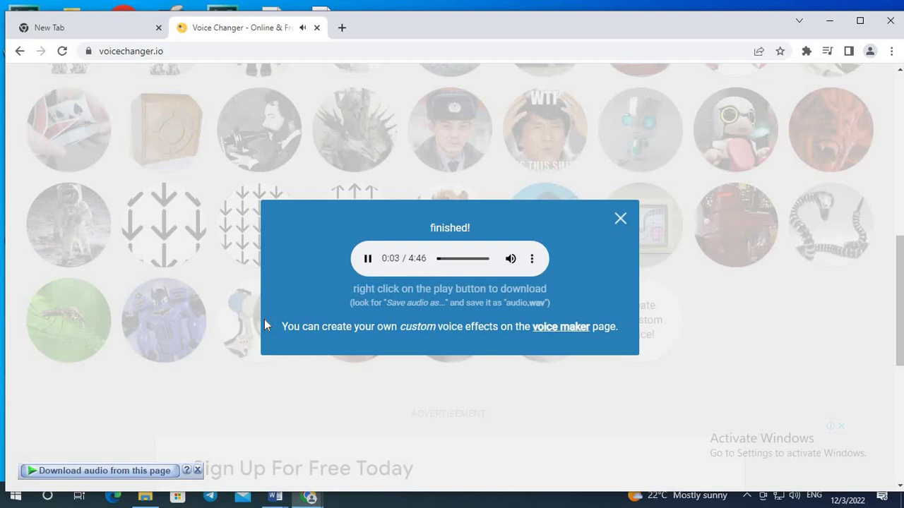
left_click(620, 218)
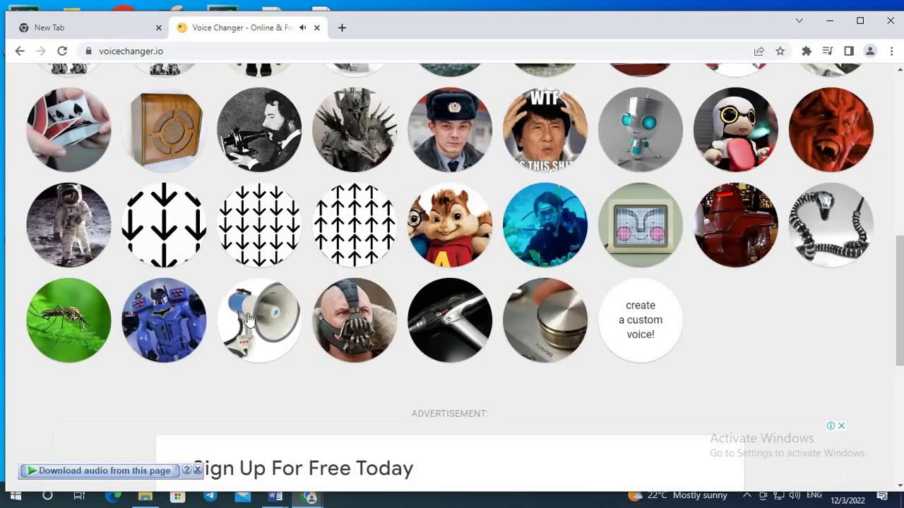
scroll(517, 261, "up", 2)
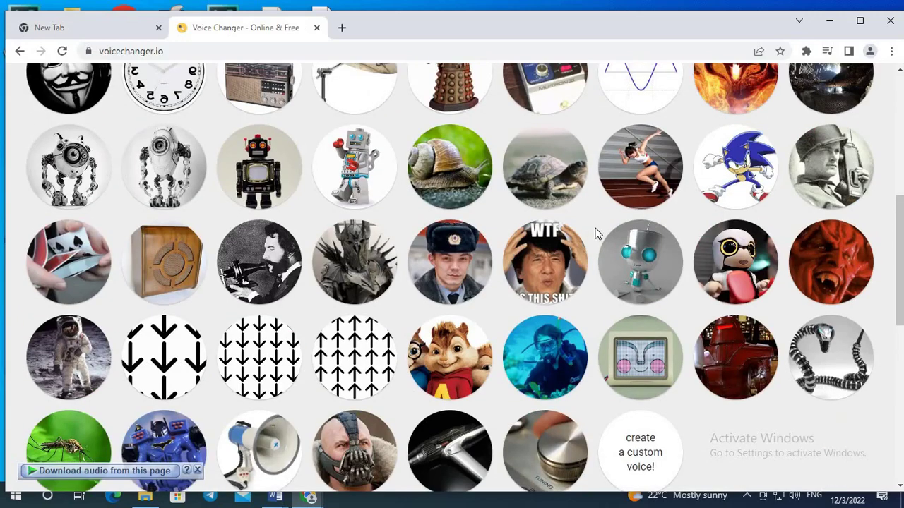
scroll(517, 261, "up", 2)
left_click(826, 302)
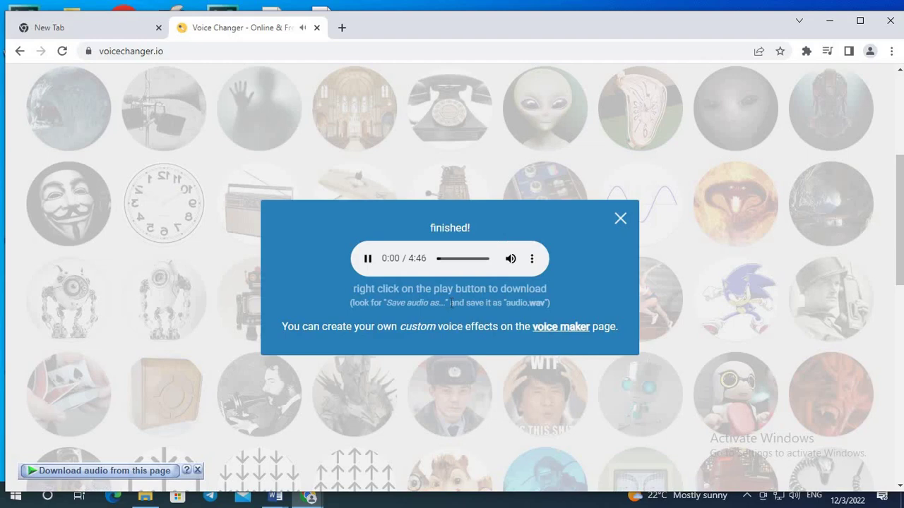
left_click(620, 219)
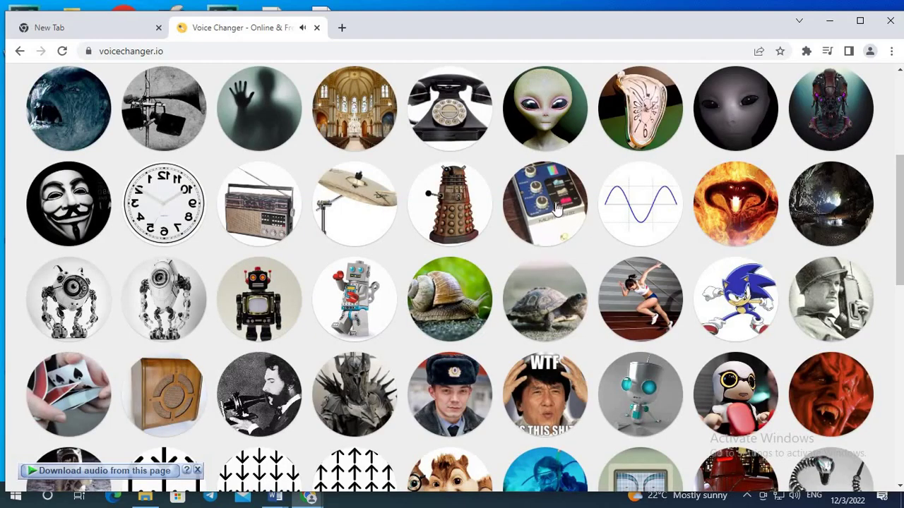
left_click(555, 201)
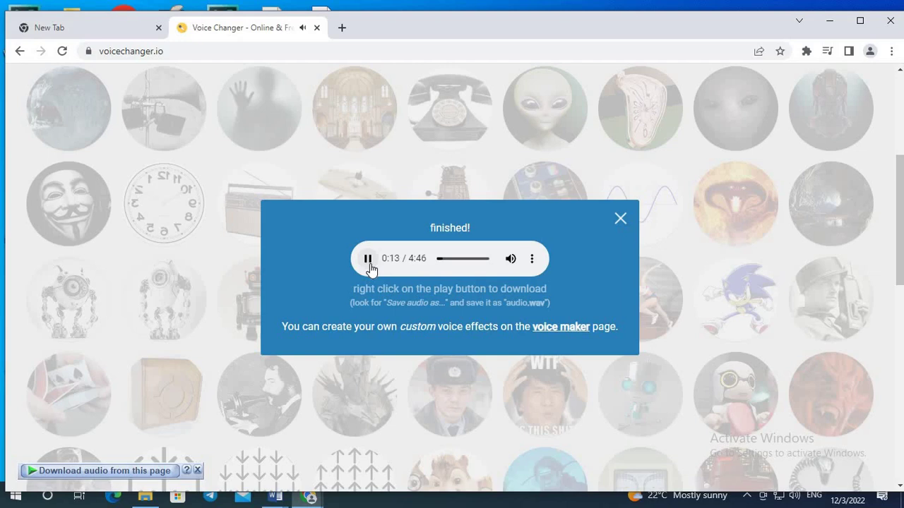
Step: Try the sine-wave, alien and telephone voices, finishing with the old radio voice
left_click(621, 218)
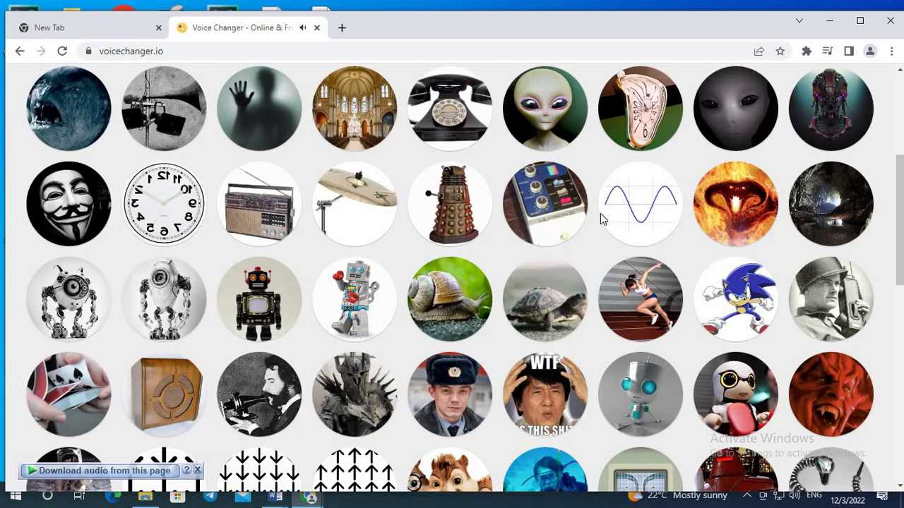
left_click(626, 212)
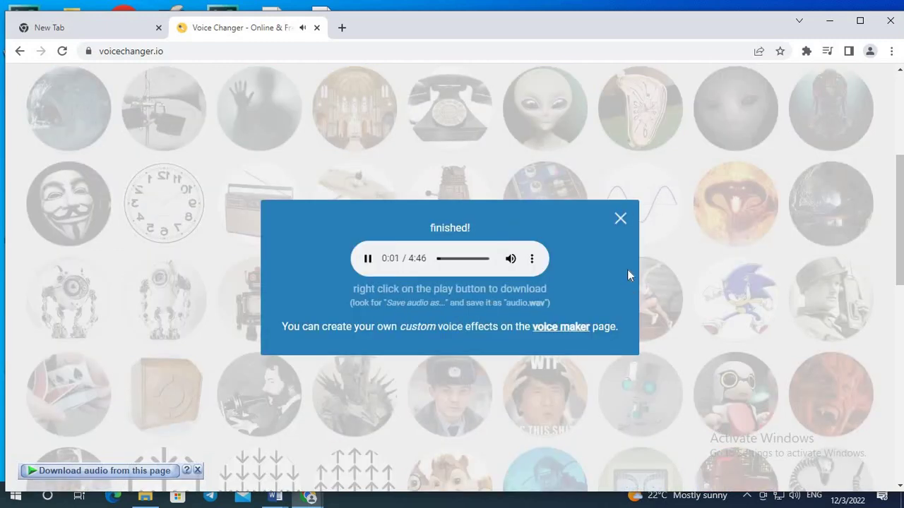
left_click(621, 218)
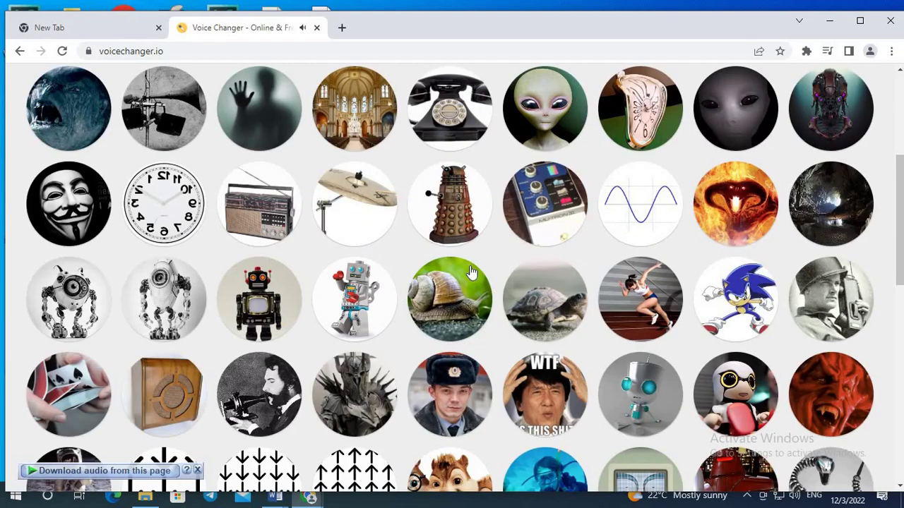
scroll(472, 272, "up", 3)
scroll(452, 310, "down", 2)
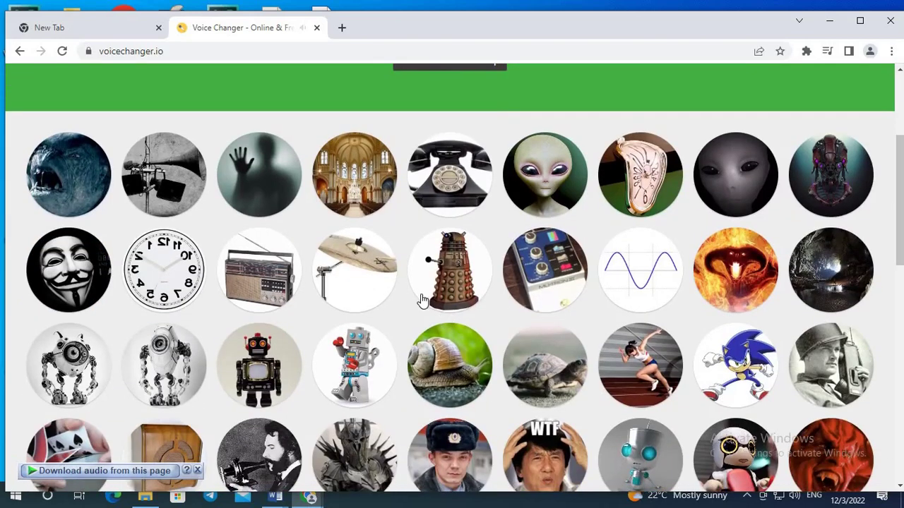
left_click(537, 173)
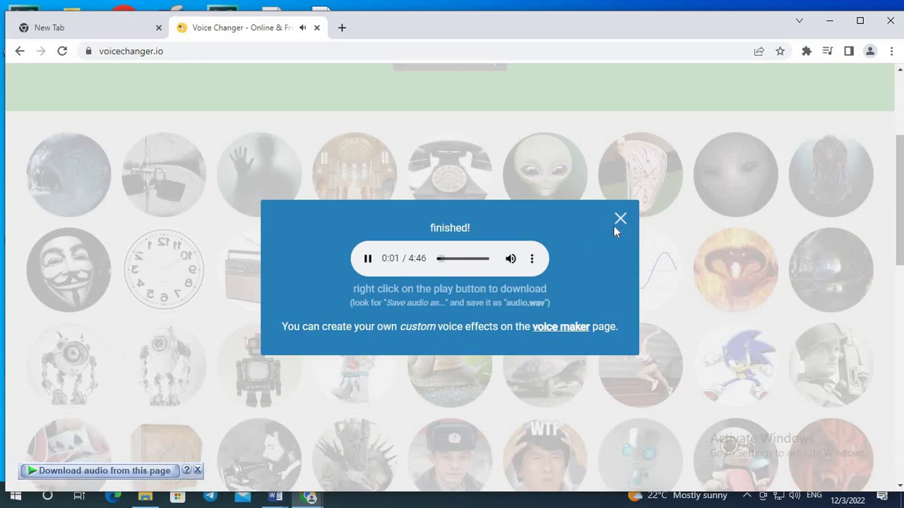
left_click(620, 218)
left_click(456, 183)
left_click(619, 219)
scroll(362, 304, "down", 4)
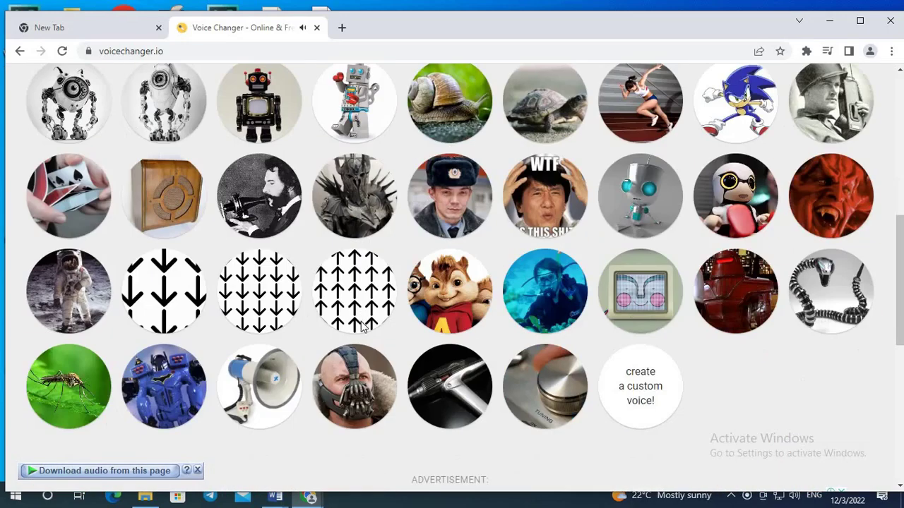
scroll(362, 325, "down", 3)
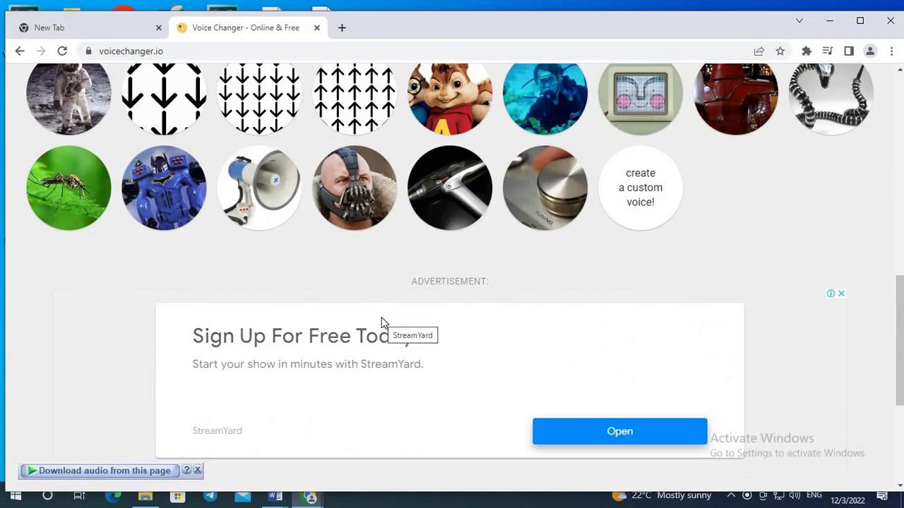
scroll(358, 239, "up", 5)
scroll(314, 283, "up", 5)
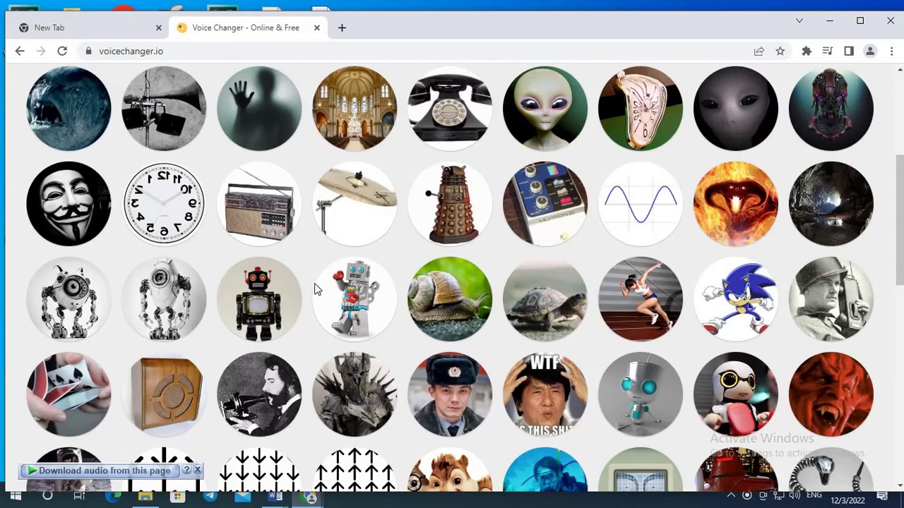
scroll(316, 276, "down", 5)
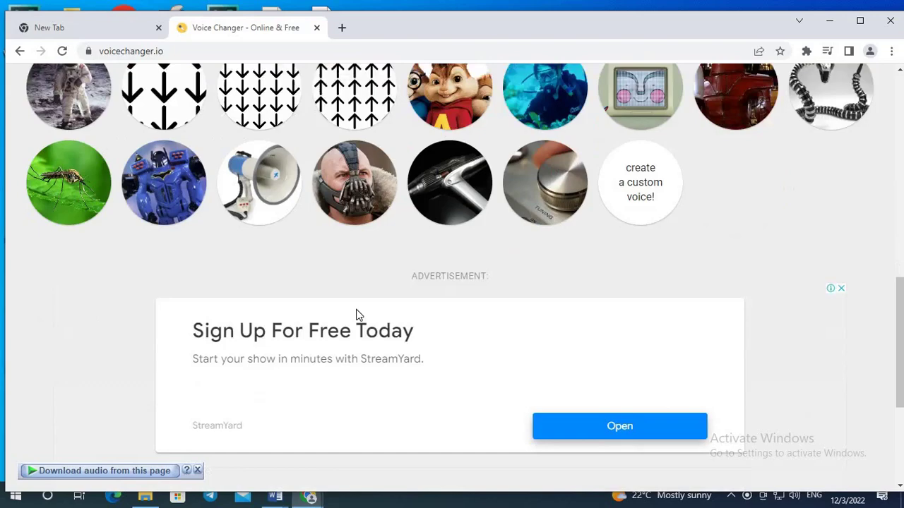
scroll(356, 314, "up", 3)
scroll(356, 311, "up", 6)
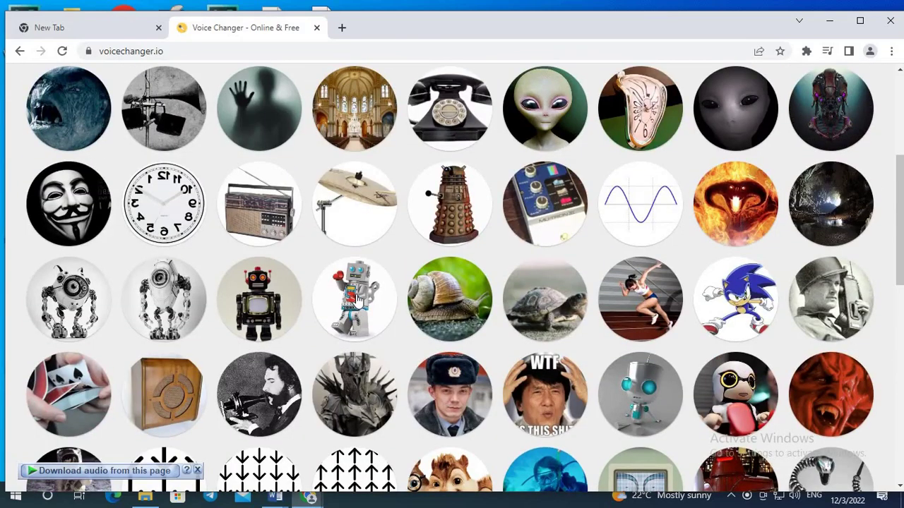
scroll(376, 300, "up", 3)
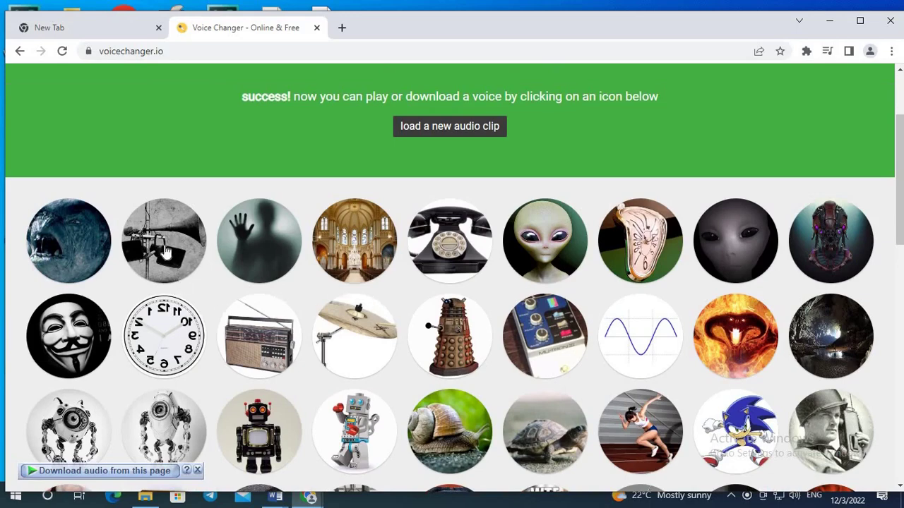
scroll(353, 289, "down", 3)
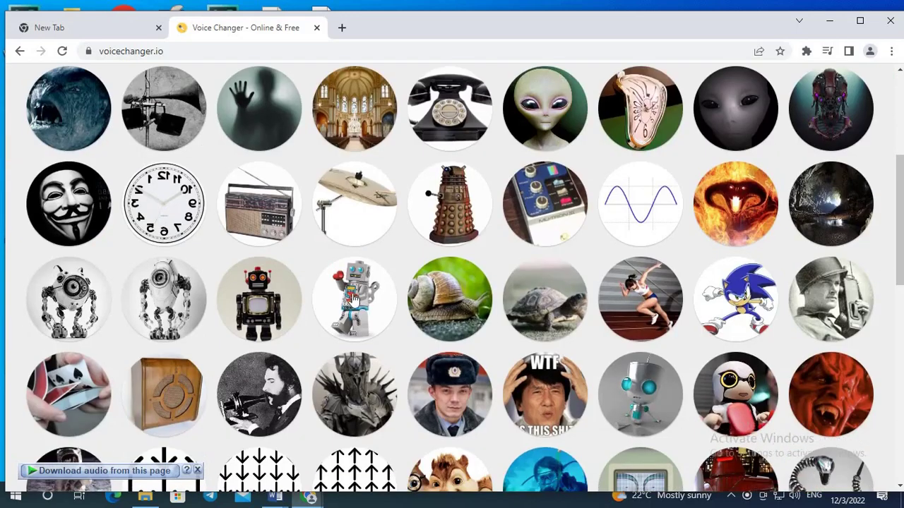
scroll(371, 334, "up", 2)
scroll(371, 333, "up", 1)
scroll(319, 343, "down", 3)
scroll(585, 322, "up", 3)
scroll(452, 356, "down", 3)
left_click(257, 210)
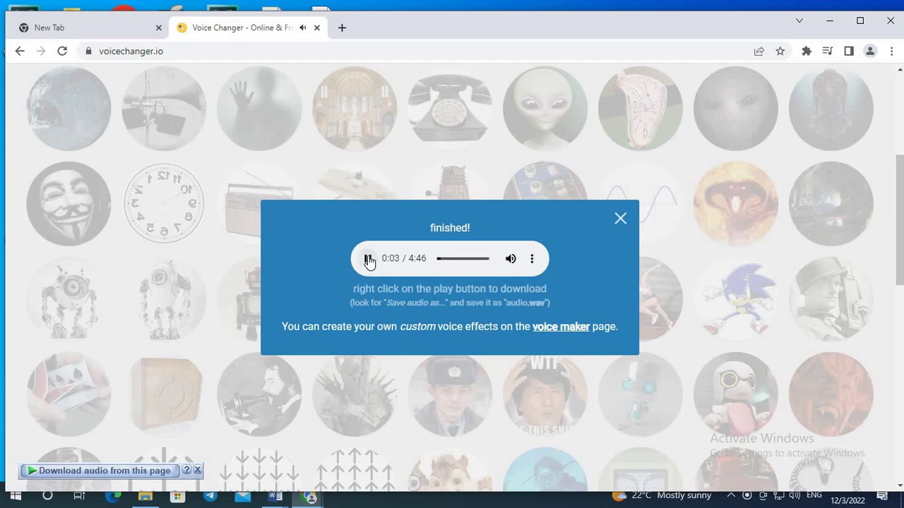
Step: Download the old-radio result as a WAV and reveal it in Chrome's download bar
left_click(531, 258)
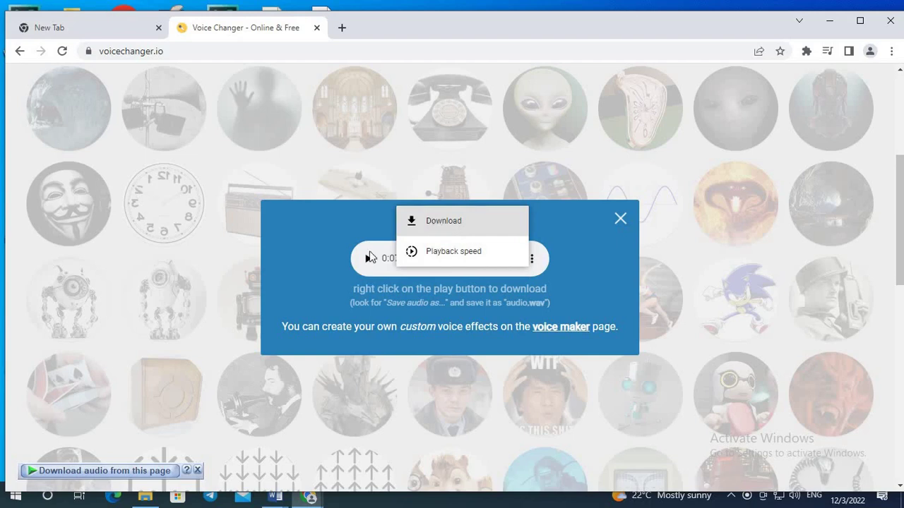
left_click(488, 272)
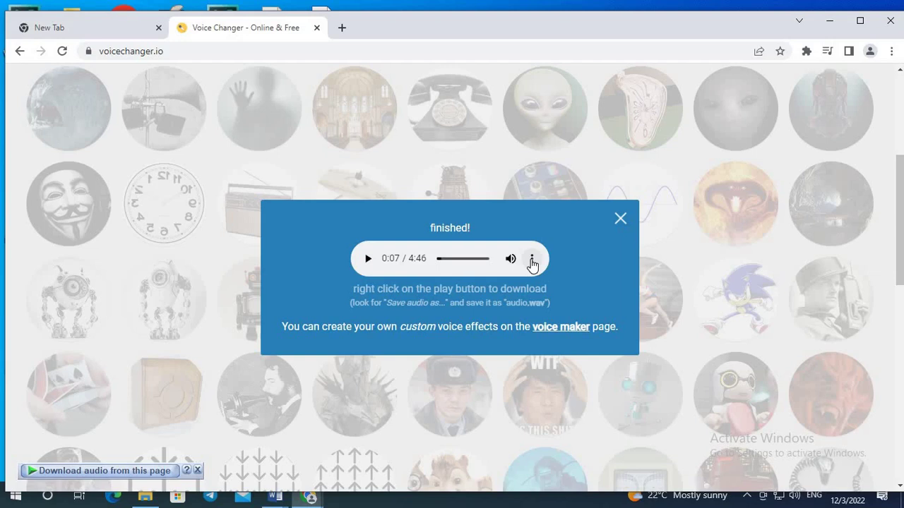
left_click(532, 262)
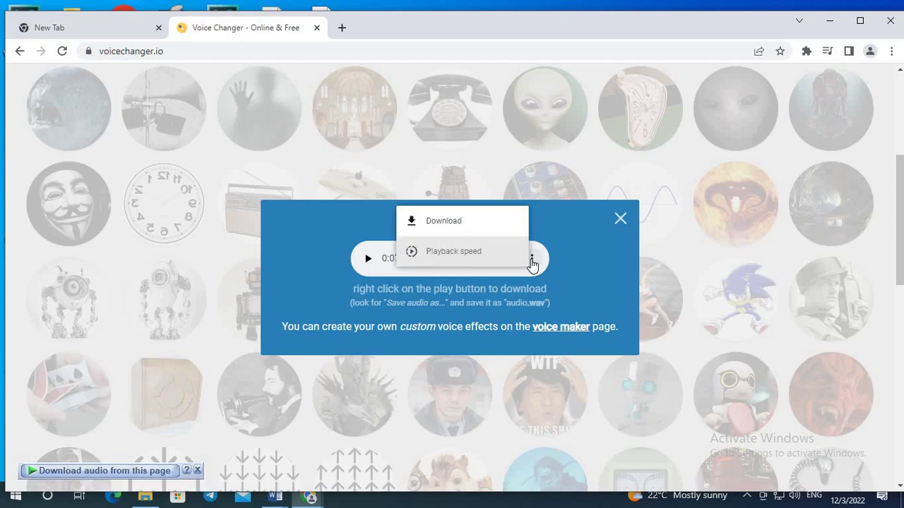
left_click(433, 223)
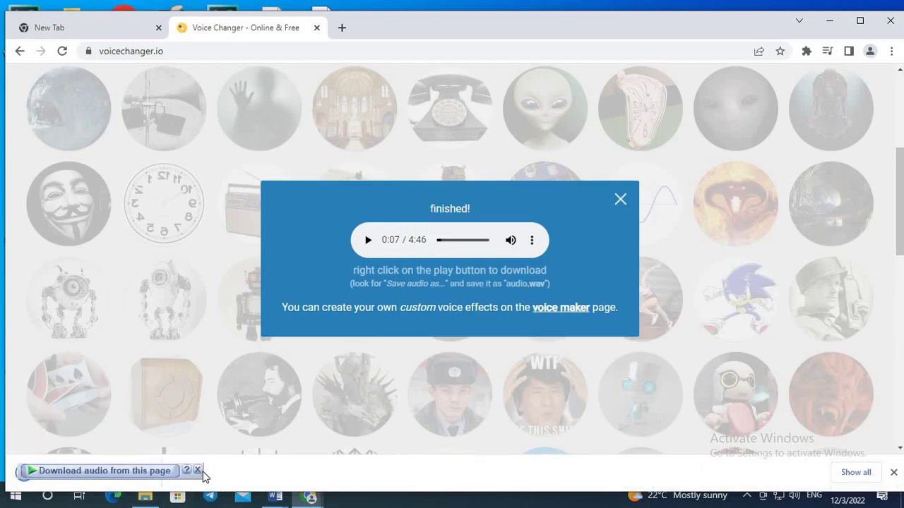
left_click(894, 472)
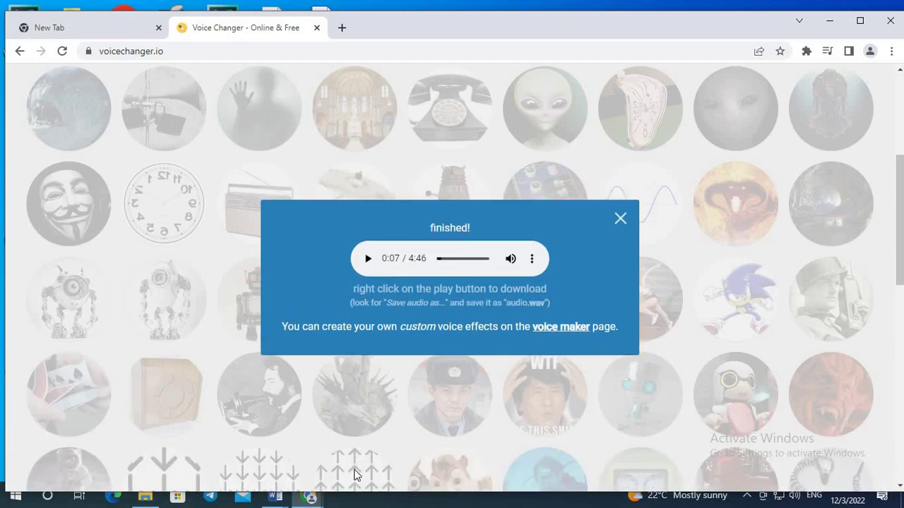
left_click(531, 259)
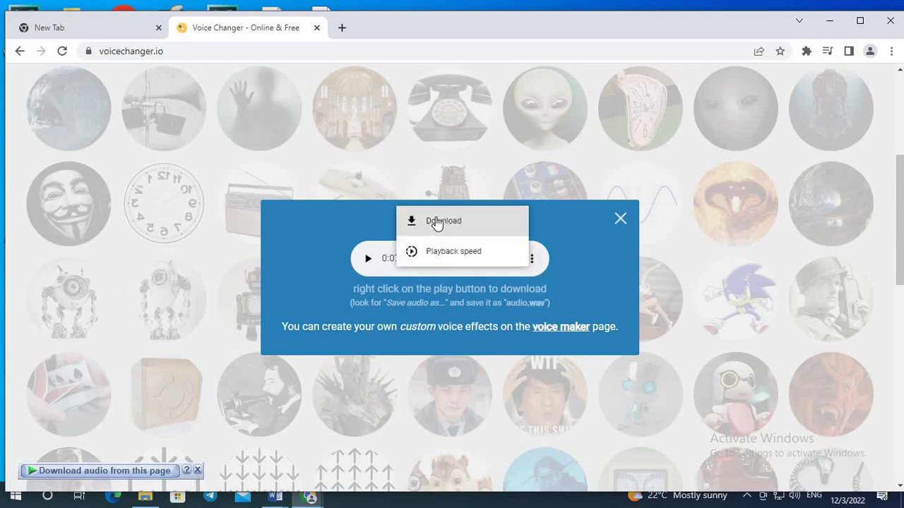
left_click(434, 219)
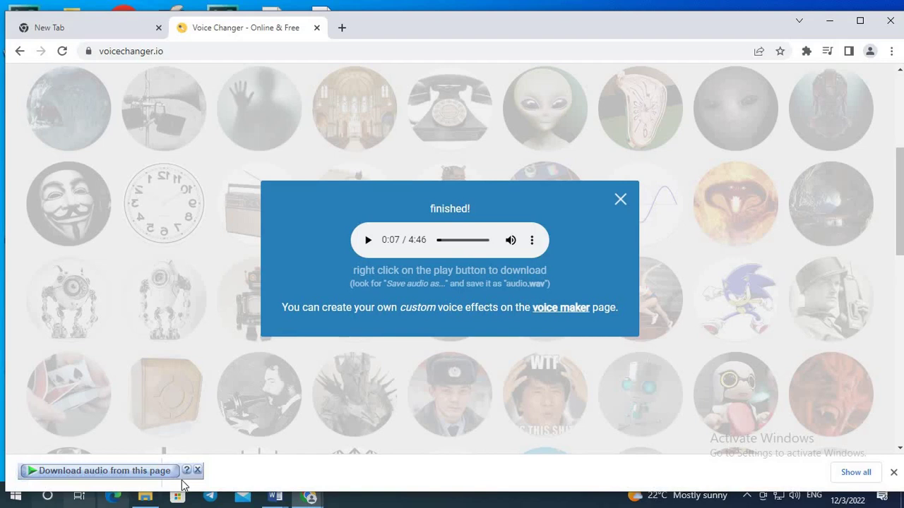
left_click(197, 470)
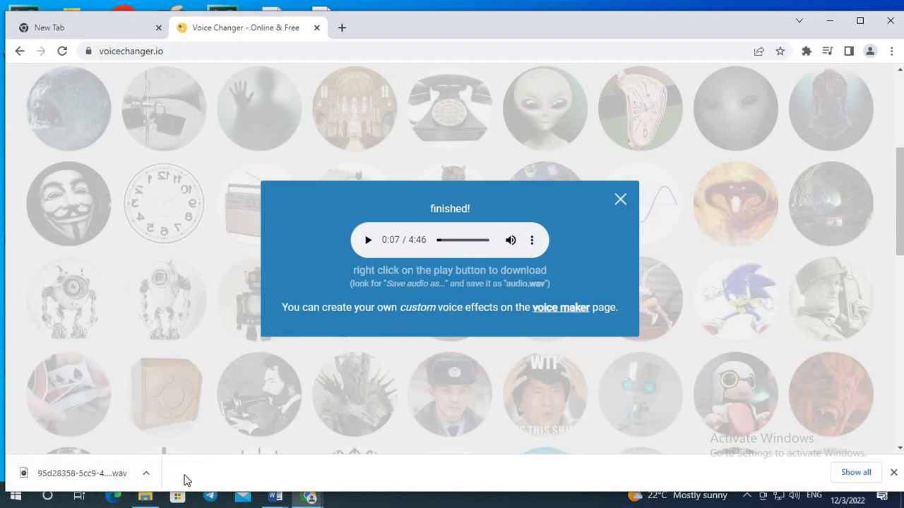
Step: Play the radio-voice WAV in Groove Music, seeking to about 2:00, 3:49, the end and 1:14
left_click(56, 475)
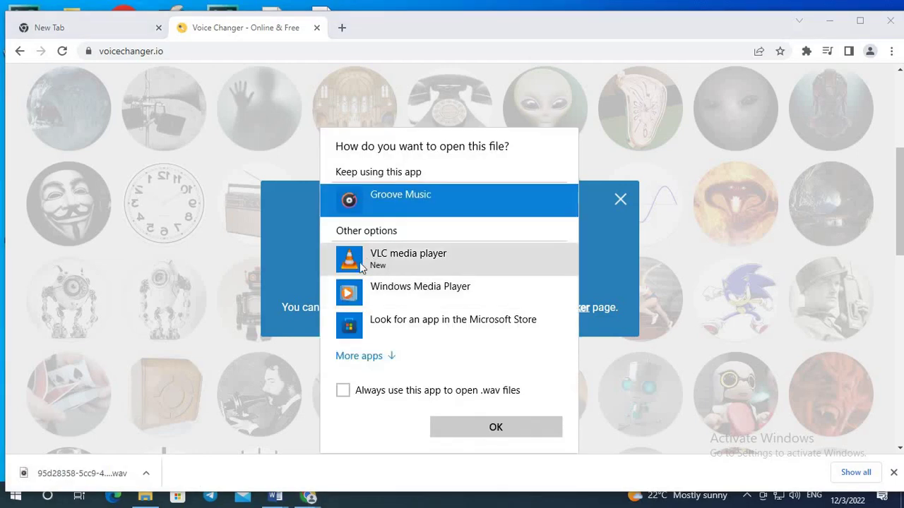
left_click(485, 427)
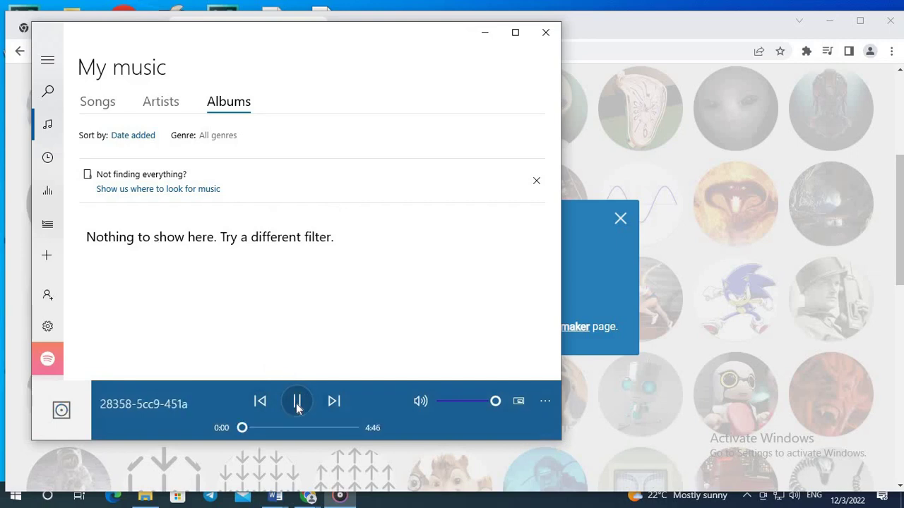
left_click(297, 402)
left_click(288, 427)
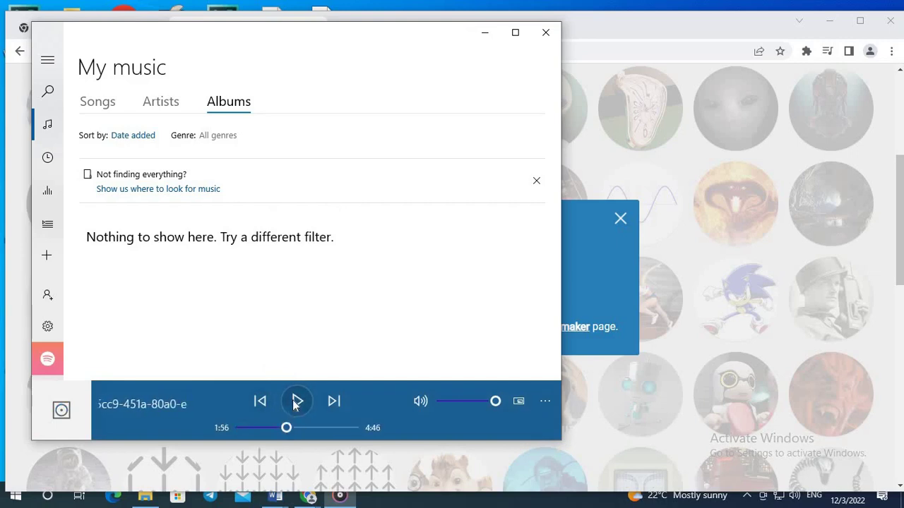
left_click(296, 402)
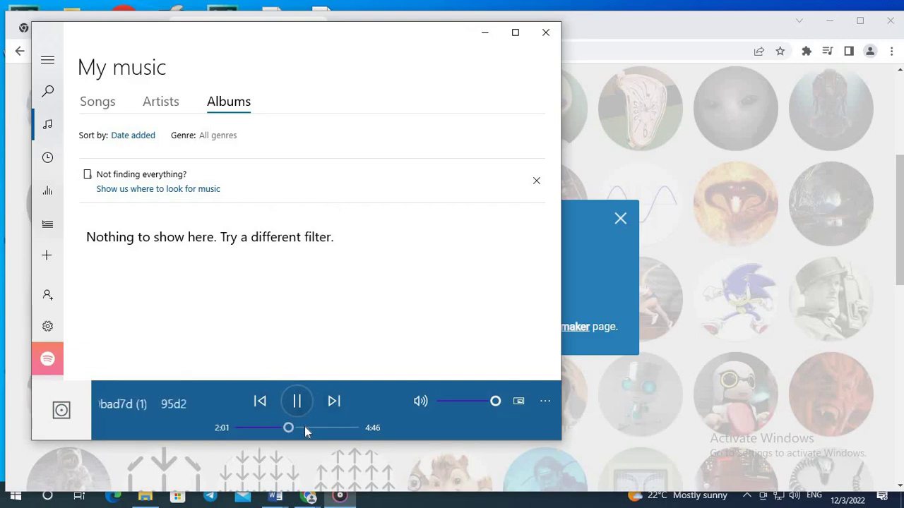
left_click_drag(290, 428, 330, 427)
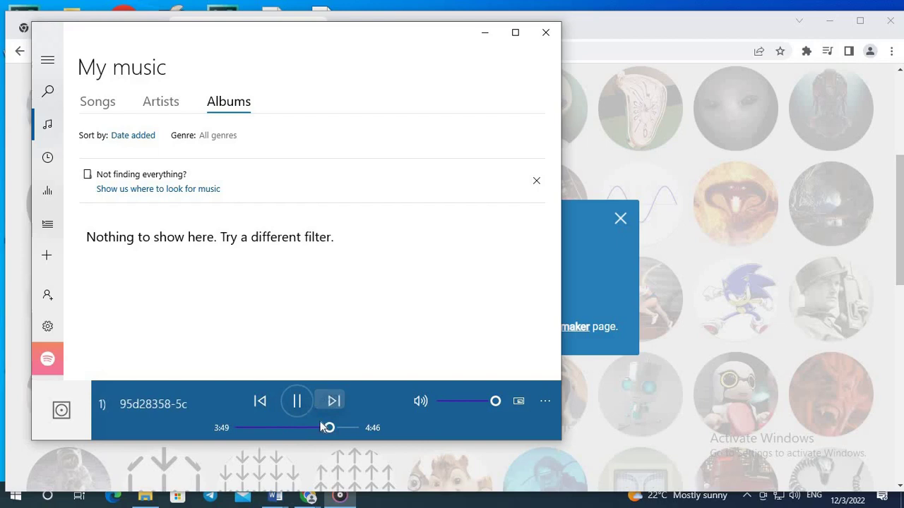
left_click(347, 428)
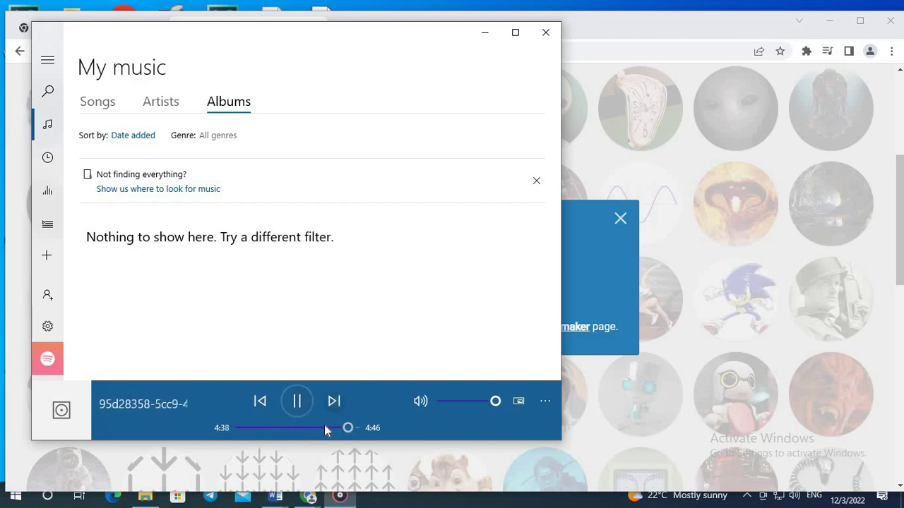
left_click_drag(324, 428, 271, 427)
Step: Close Groove Music and apply another voice effect to the recording
left_click(545, 33)
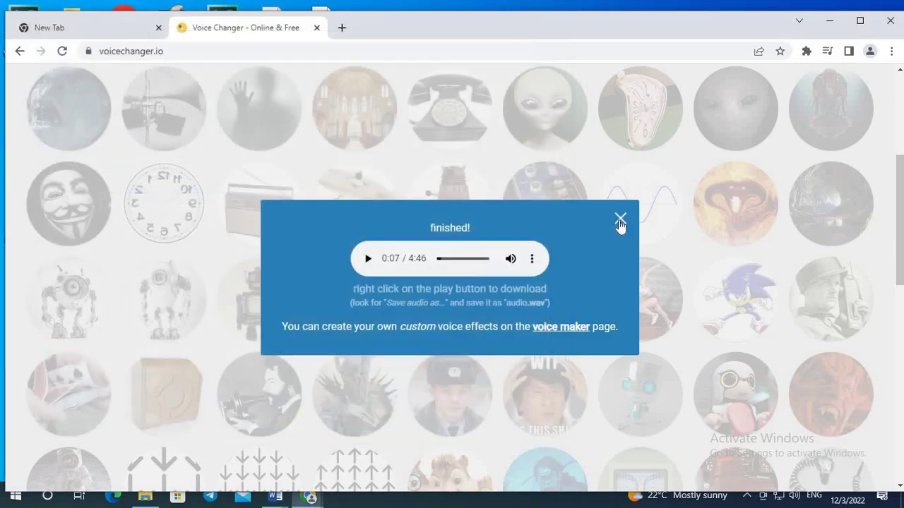
left_click(620, 221)
scroll(369, 258, "up", 3)
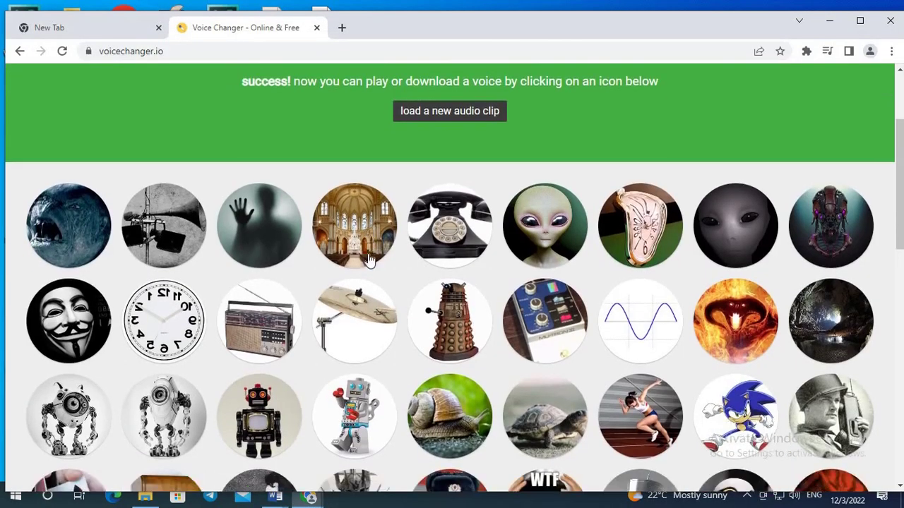
scroll(368, 258, "down", 2)
scroll(452, 282, "down", 2)
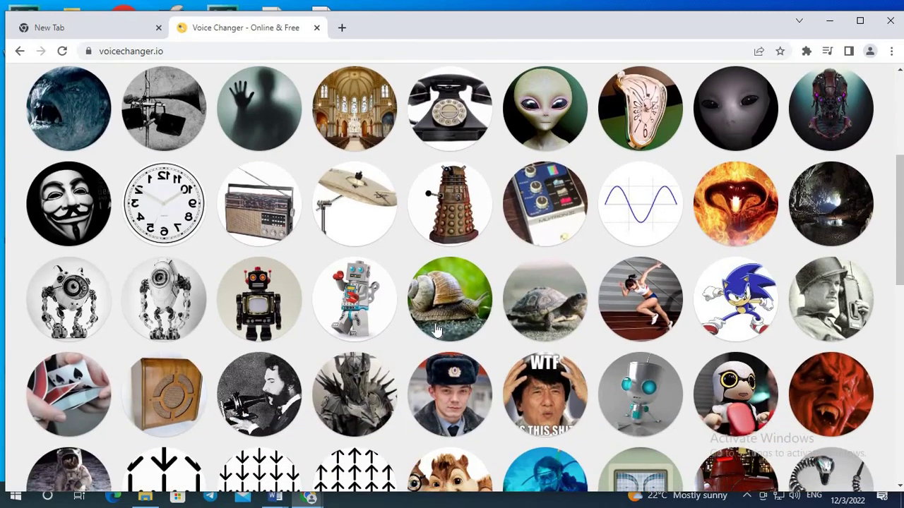
scroll(440, 329, "down", 3)
scroll(275, 339, "down", 2)
left_click(274, 327)
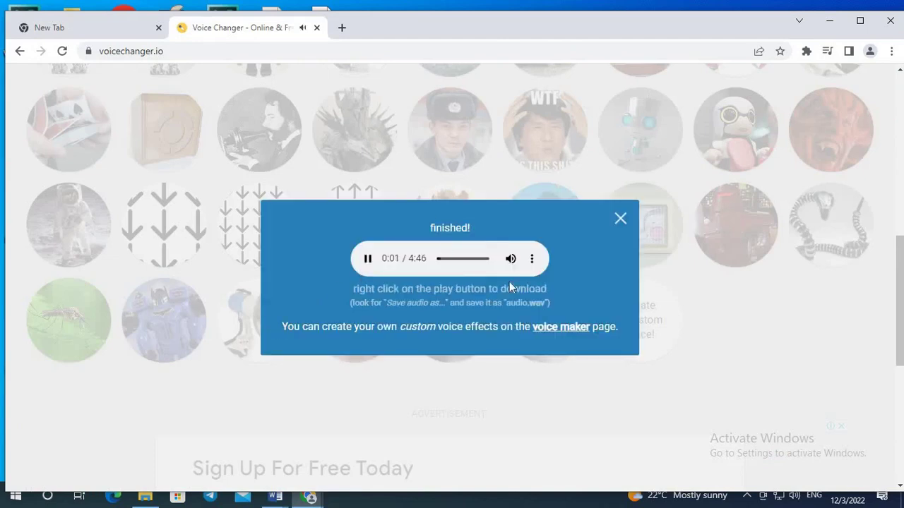
Step: Download the new voice result as a WAV and close the preview
left_click(532, 259)
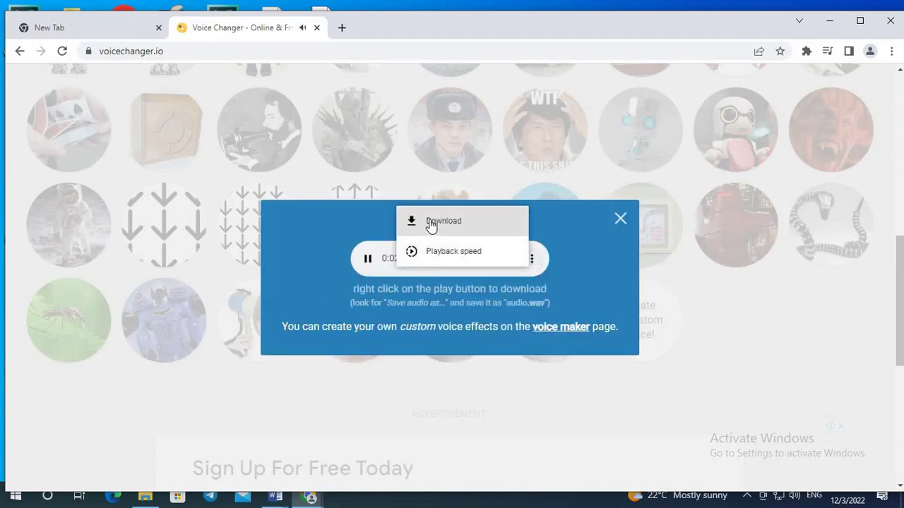
left_click(429, 219)
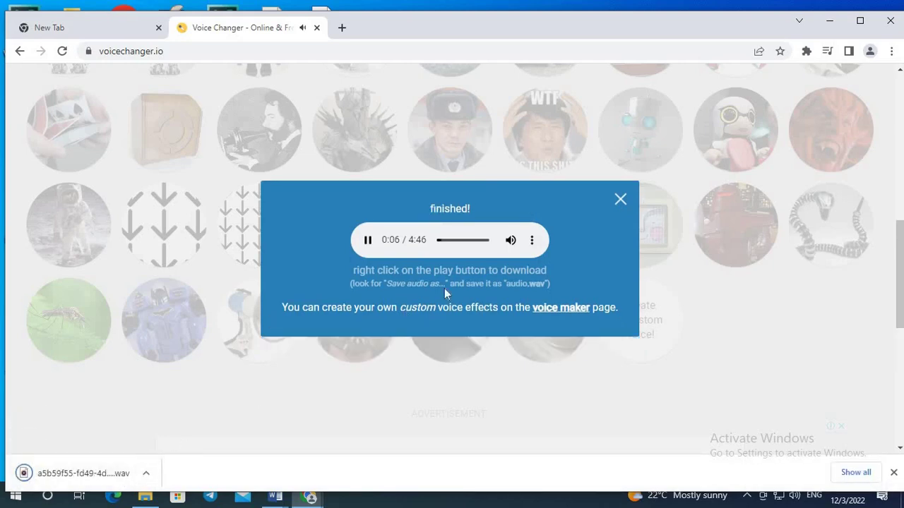
left_click(620, 201)
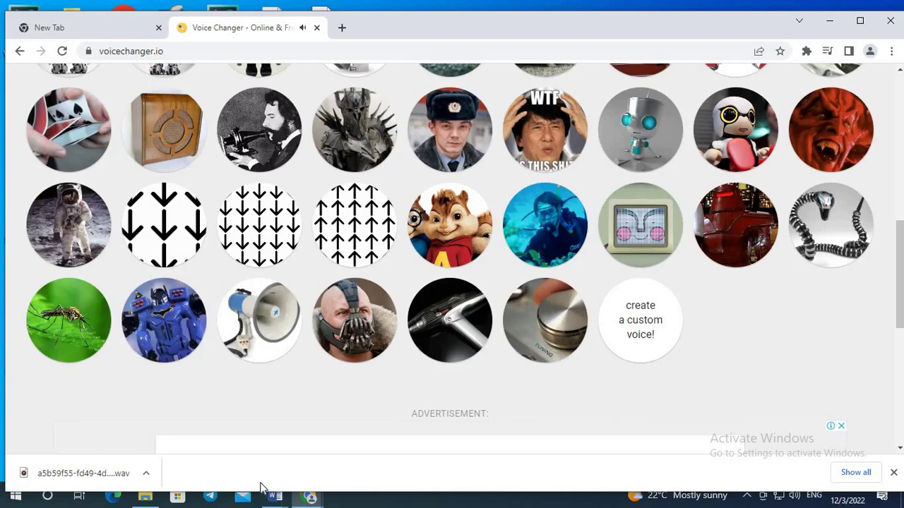
Step: Play the new WAV in Groove Music, sampling 2:00, 3:18, the end and 1:47, then rewind to 0:00
left_click(62, 473)
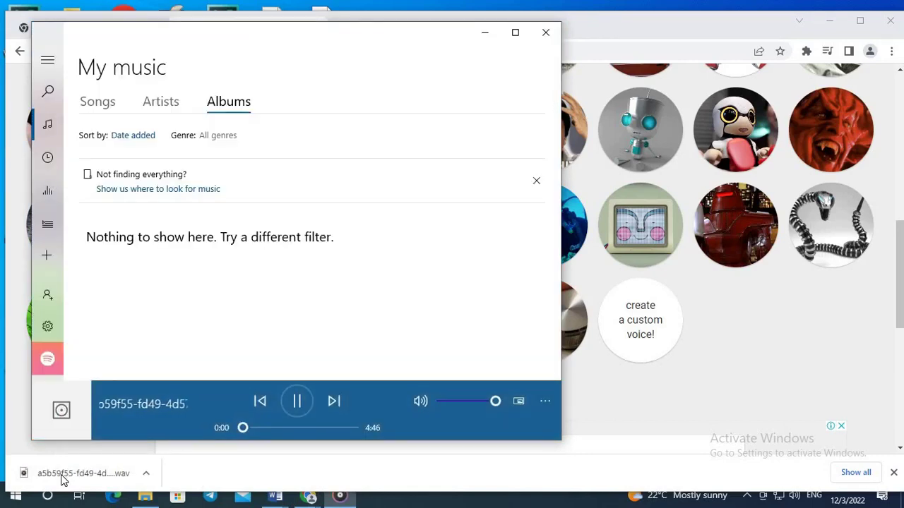
left_click(288, 428)
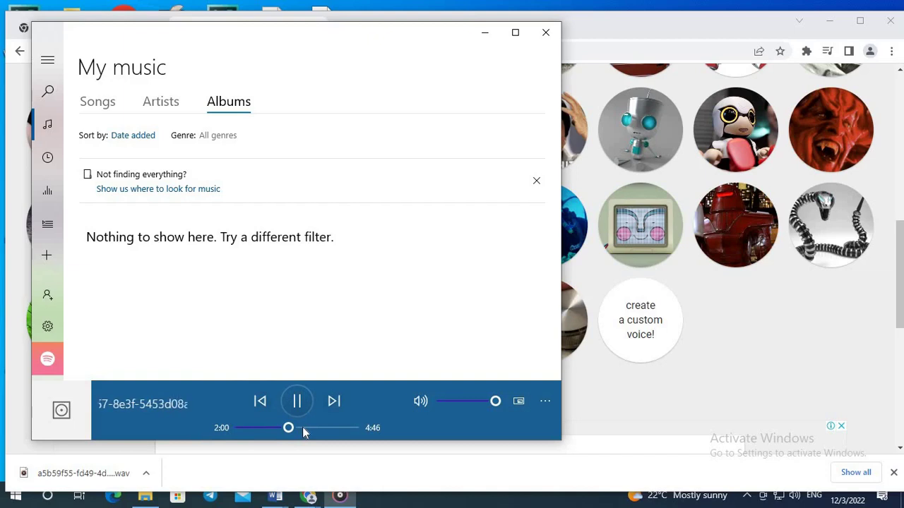
left_click(318, 427)
left_click(350, 427)
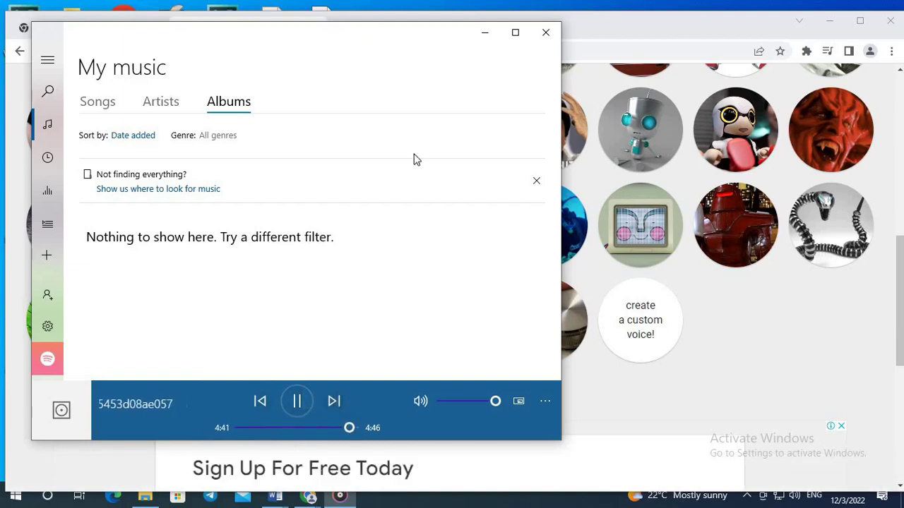
left_click(319, 427)
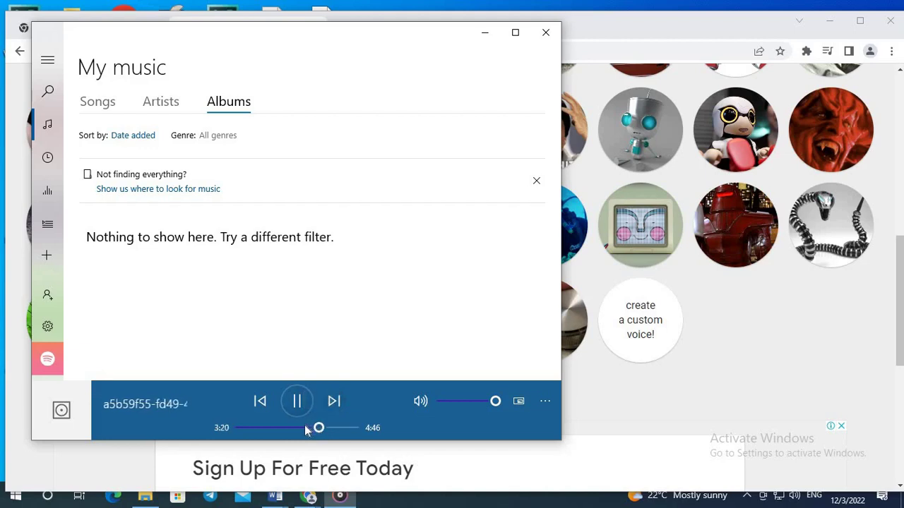
left_click(282, 427)
left_click_drag(283, 427, 240, 428)
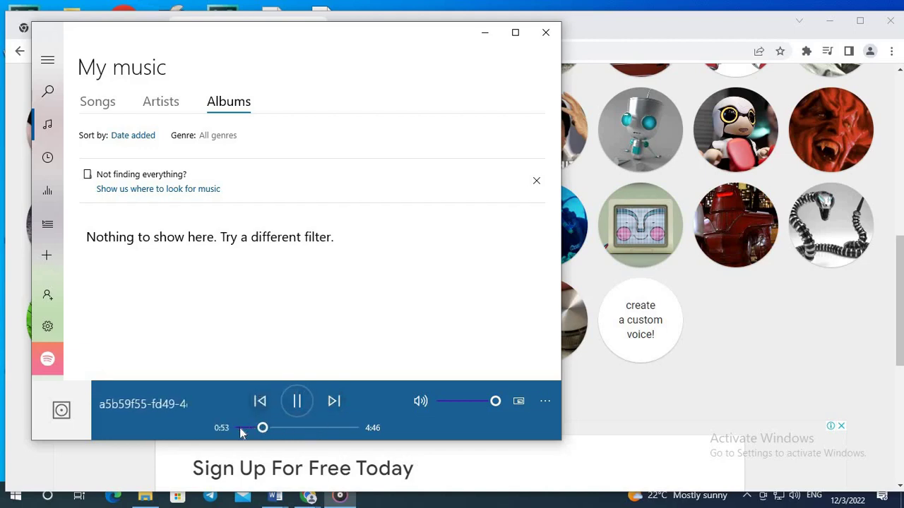
left_click(546, 32)
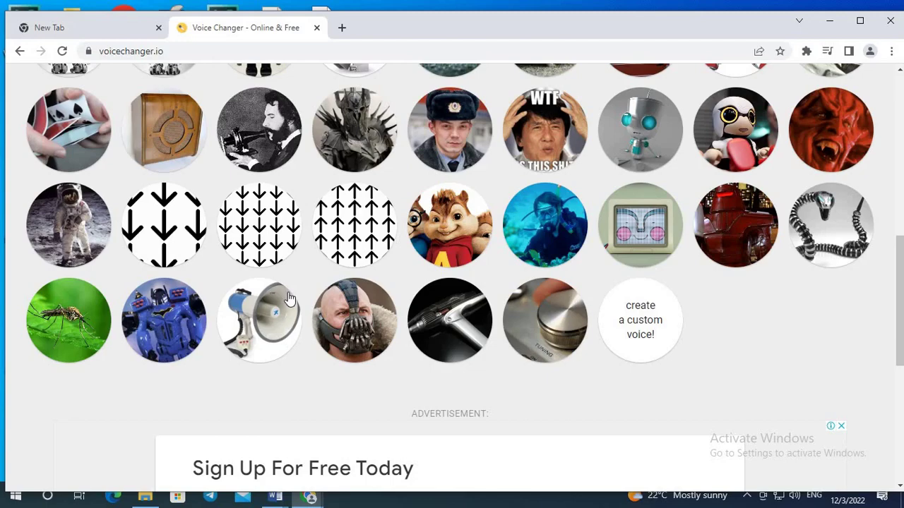
scroll(290, 298, "up", 8)
scroll(290, 298, "up", 5)
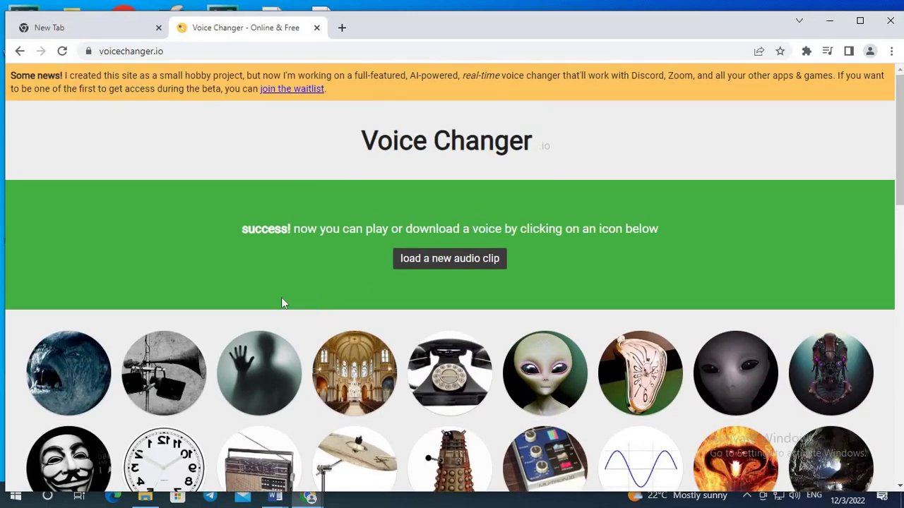
scroll(282, 300, "down", 2)
scroll(286, 289, "down", 3)
scroll(287, 276, "down", 4)
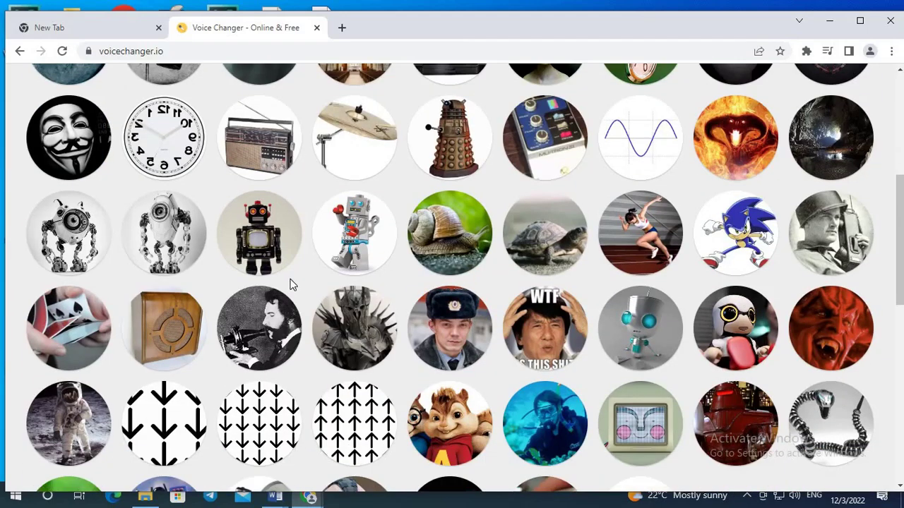
scroll(289, 283, "down", 8)
scroll(343, 272, "up", 7)
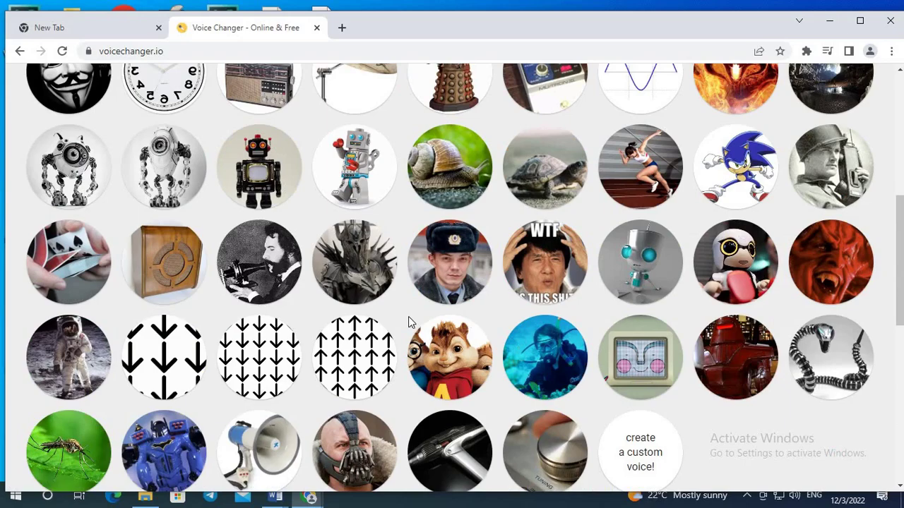
scroll(408, 316, "down", 2)
scroll(356, 266, "down", 5)
scroll(359, 283, "up", 9)
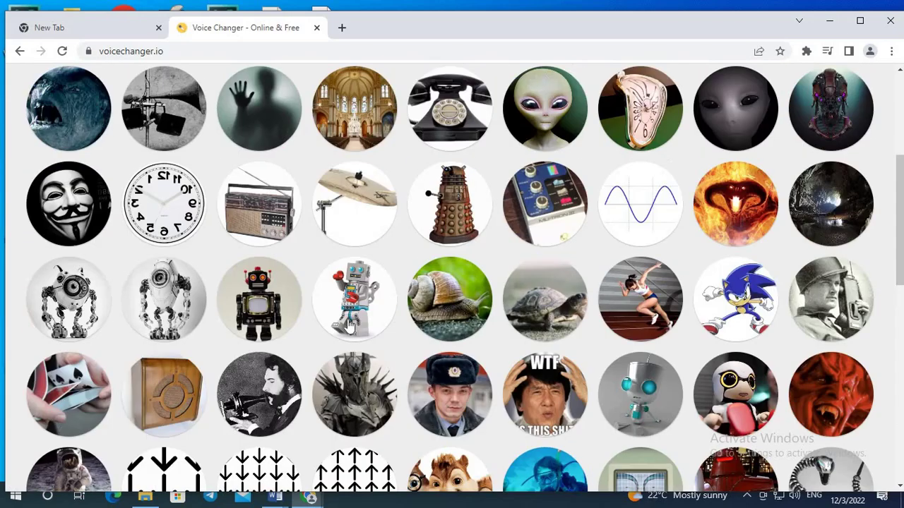
scroll(351, 325, "up", 5)
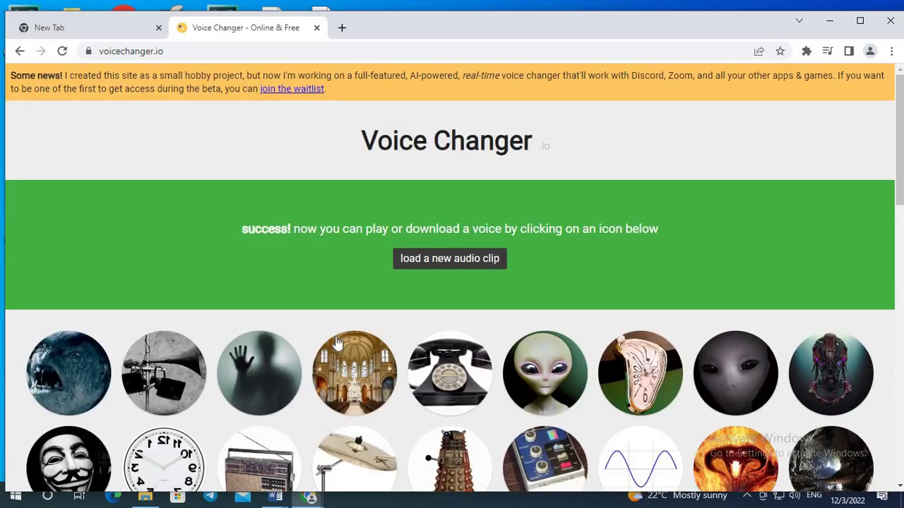